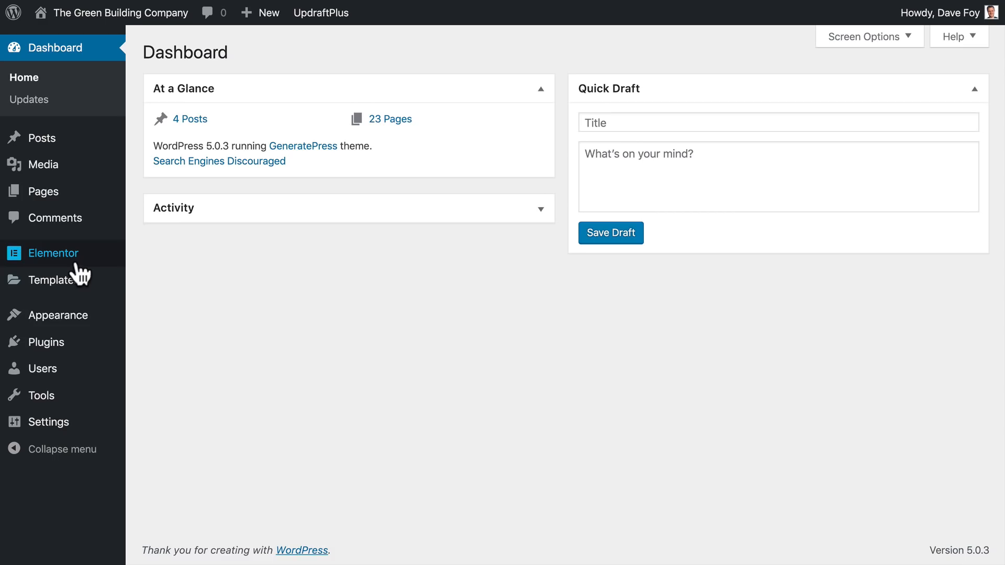
Create a new Elementor template of type Popup named "Popup Demo".
{"action": "mouse_move", "coordinate": [60, 288]}
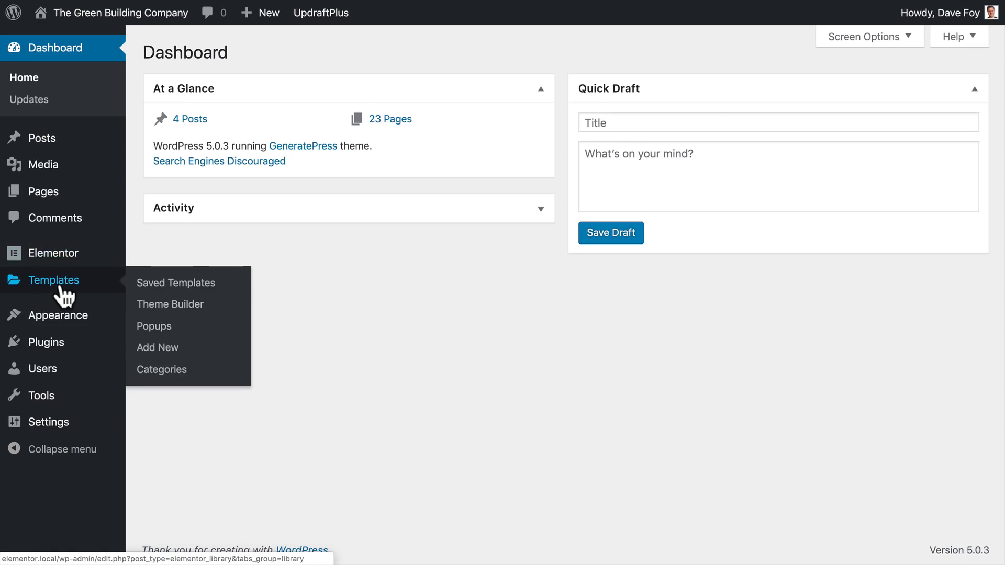
{"action": "left_click", "coordinate": [144, 333]}
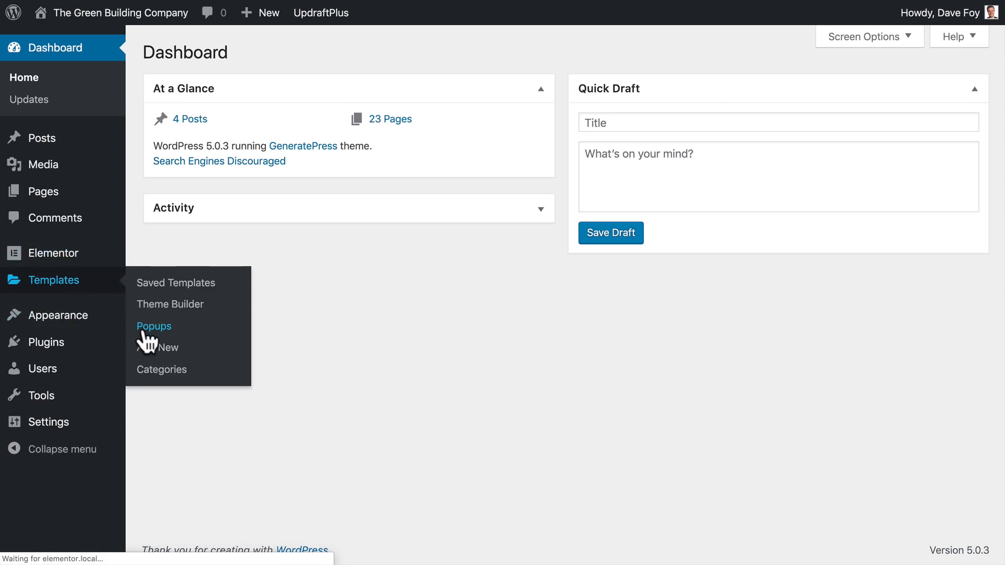
{"action": "left_click", "coordinate": [231, 55]}
{"action": "left_click", "coordinate": [570, 365]}
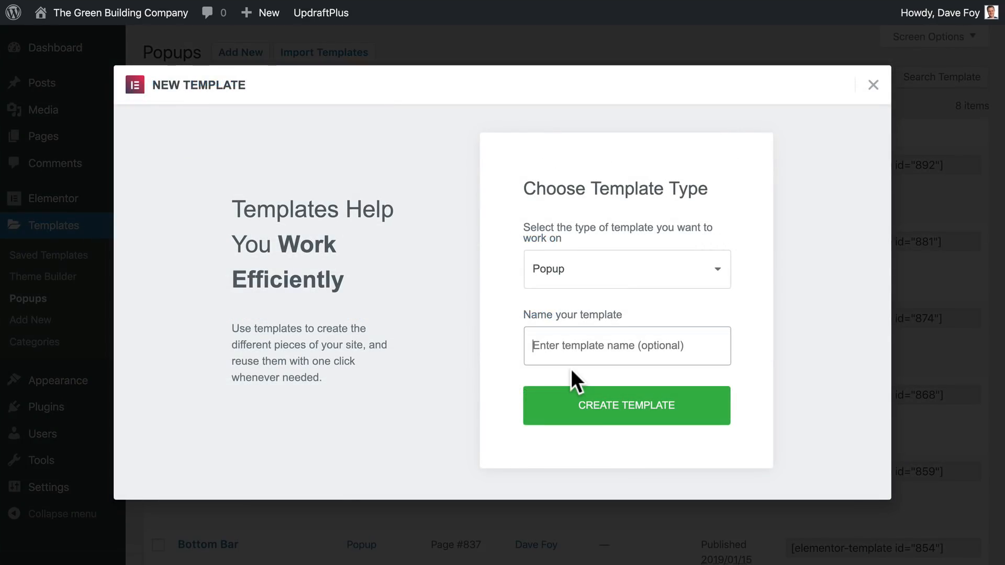
{"action": "type", "text": "Popup Demo"}
{"action": "left_click", "coordinate": [605, 411]}
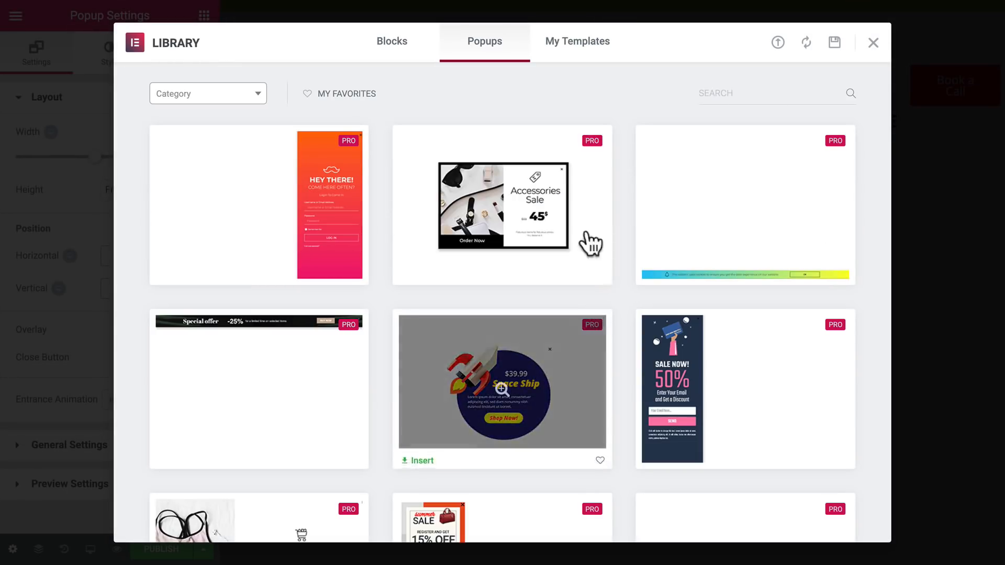
Browse the popup template library and insert the "Sale Now! 50%" email discount popup.
{"action": "scroll", "coordinate": [607, 356], "scroll_direction": "down", "scroll_amount": 8}
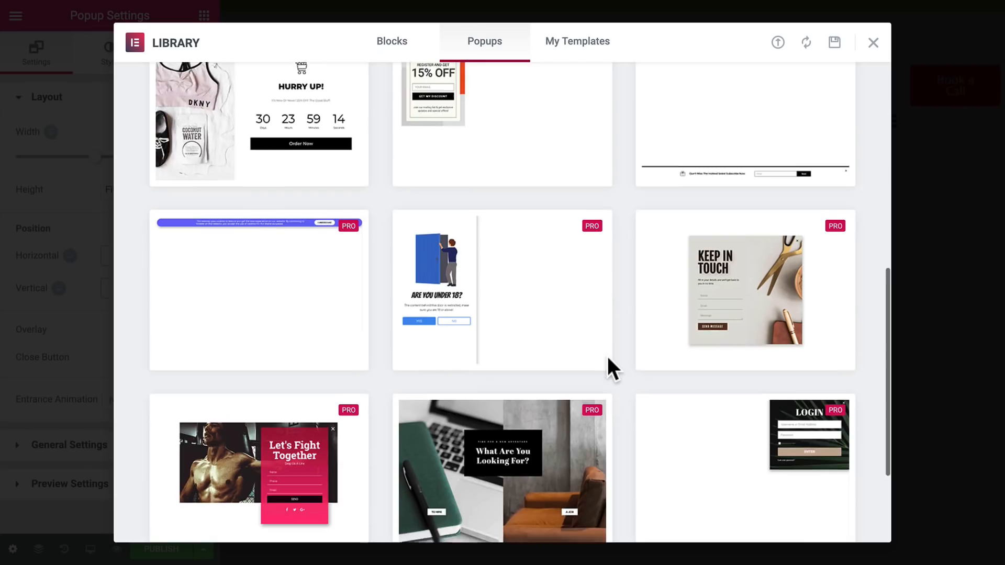
{"action": "scroll", "coordinate": [607, 355], "scroll_direction": "down", "scroll_amount": 3}
{"action": "scroll", "coordinate": [608, 325], "scroll_direction": "up", "scroll_amount": 12}
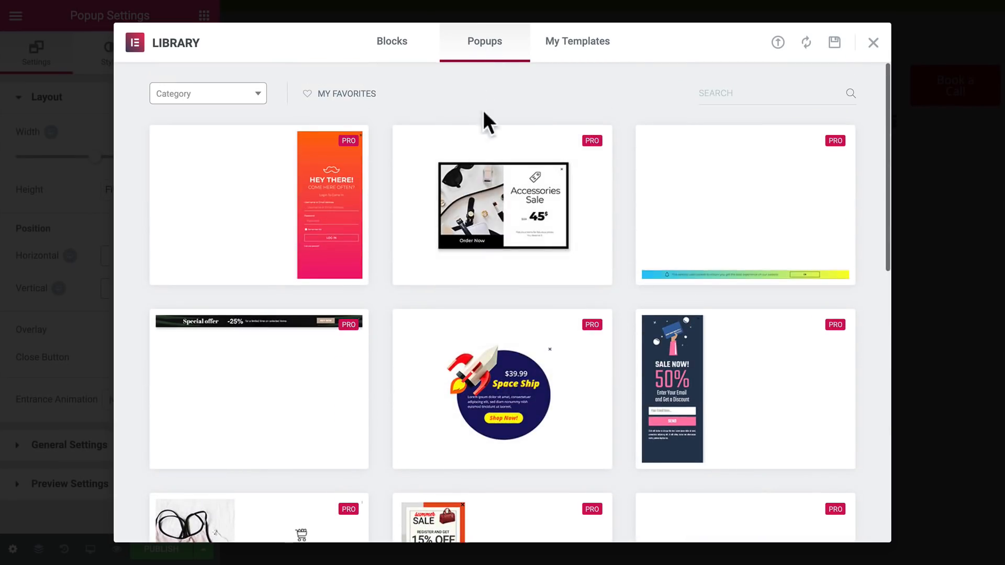
{"action": "scroll", "coordinate": [515, 347], "scroll_direction": "down", "scroll_amount": 11}
{"action": "scroll", "coordinate": [520, 347], "scroll_direction": "up", "scroll_amount": 12}
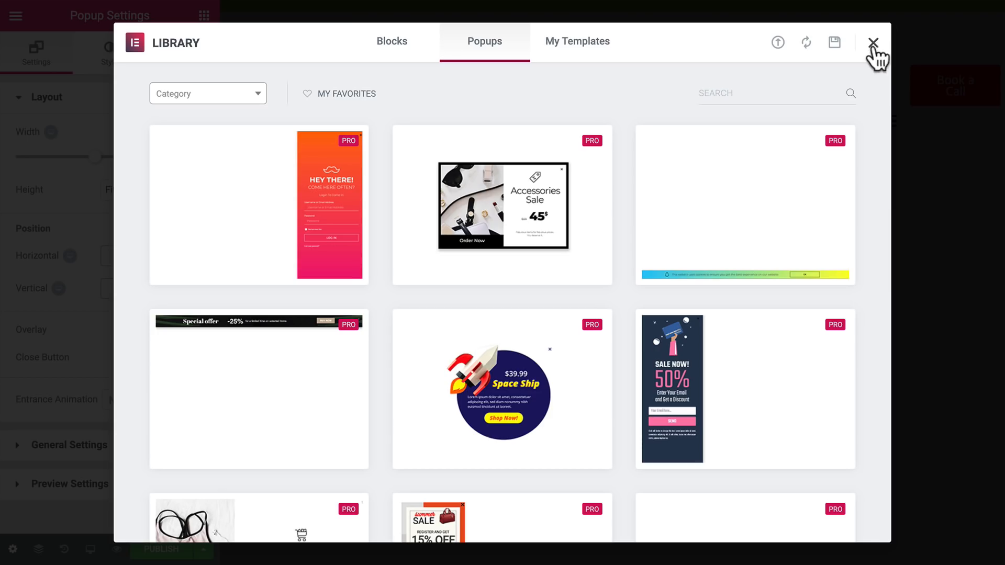
{"action": "scroll", "coordinate": [783, 352], "scroll_direction": "down", "scroll_amount": 3}
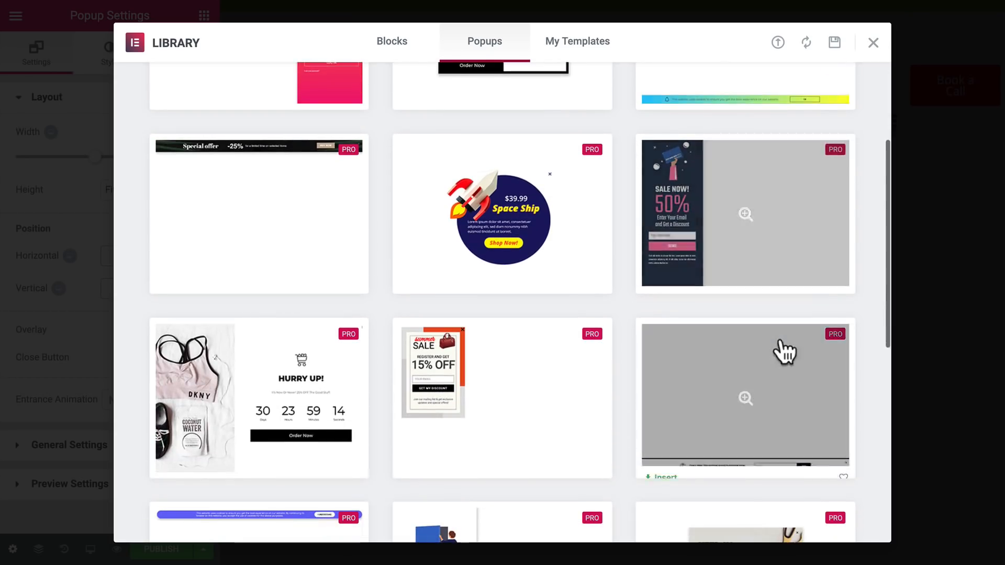
{"action": "left_click", "coordinate": [665, 282]}
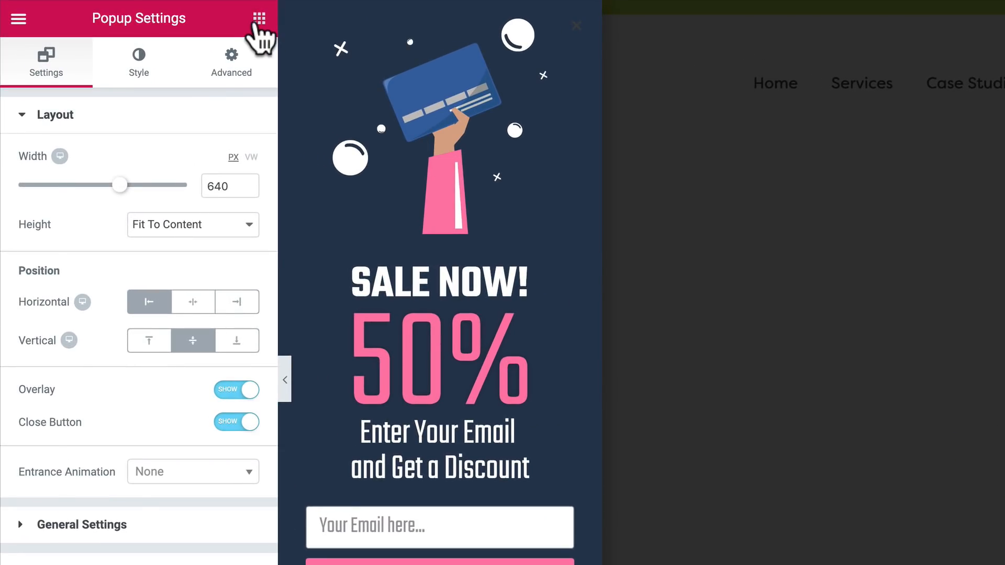
Delete the card illustration section from the popup and set the "Sale Now!" section's top padding to 30 px.
{"action": "left_click", "coordinate": [259, 20]}
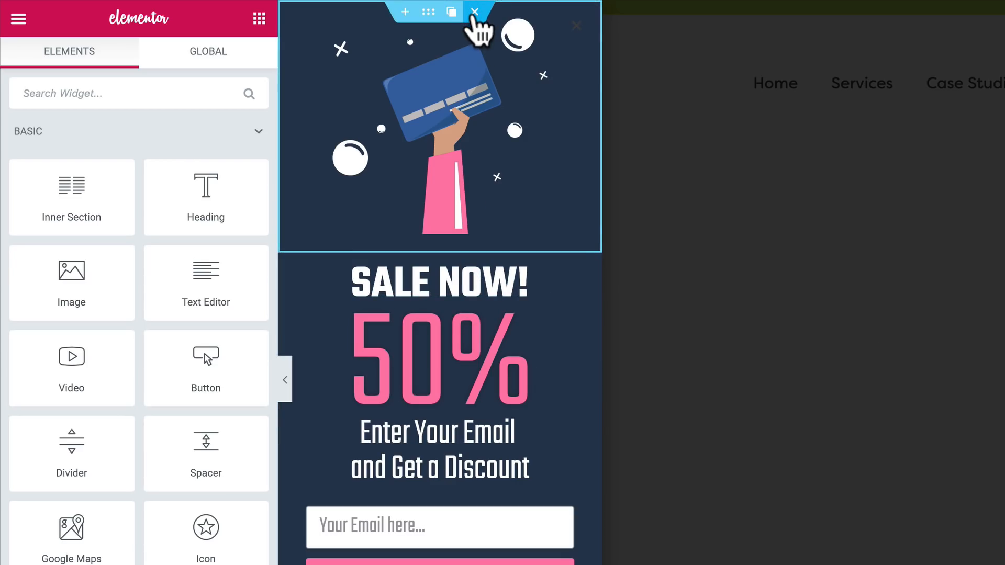
{"action": "left_click", "coordinate": [474, 12]}
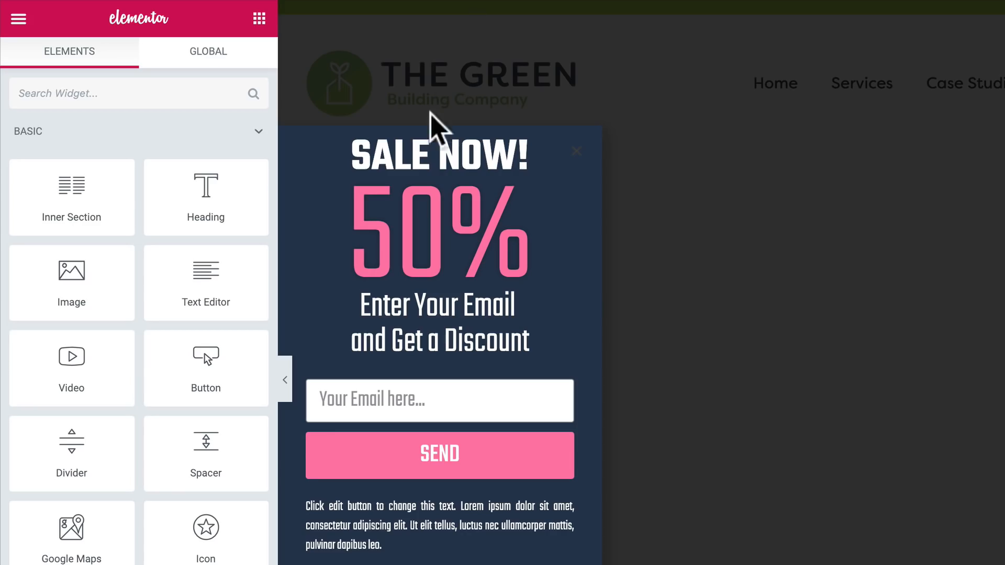
{"action": "left_click", "coordinate": [428, 139]}
{"action": "left_click", "coordinate": [237, 67]}
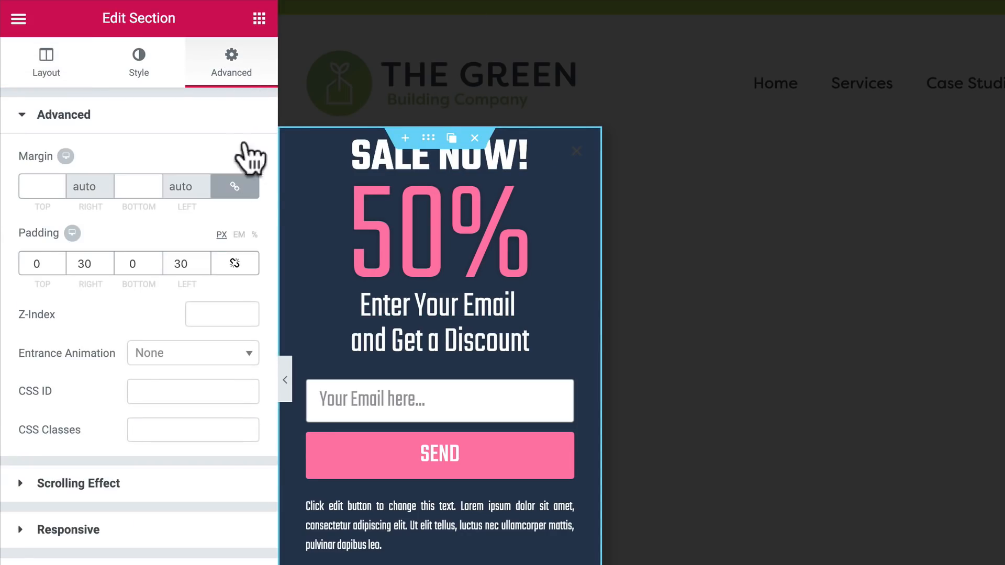
{"action": "left_click", "coordinate": [37, 263]}
{"action": "type", "text": "30"}
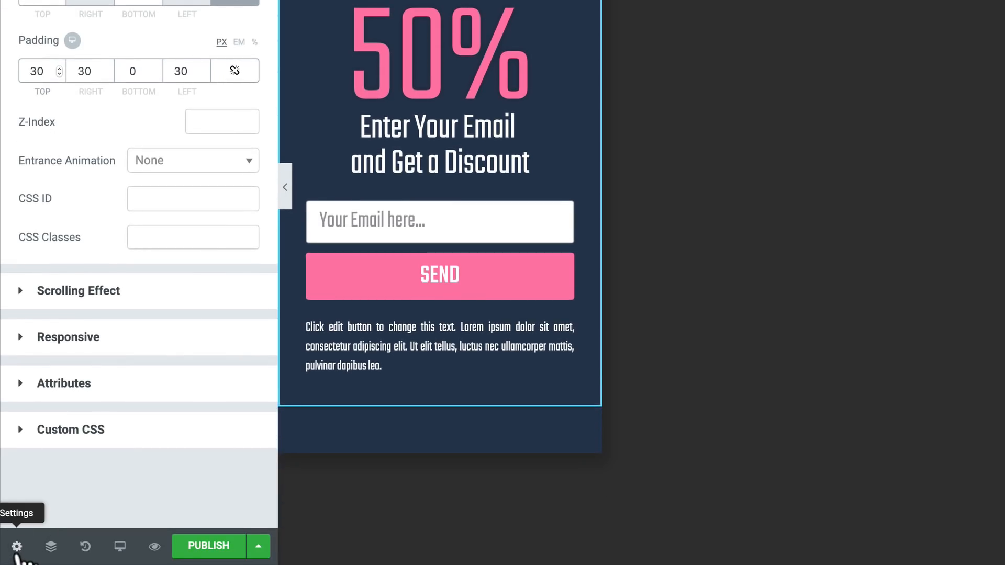
Set the popup's entrance animation to Fade In Left in the popup settings.
{"action": "left_click", "coordinate": [17, 546]}
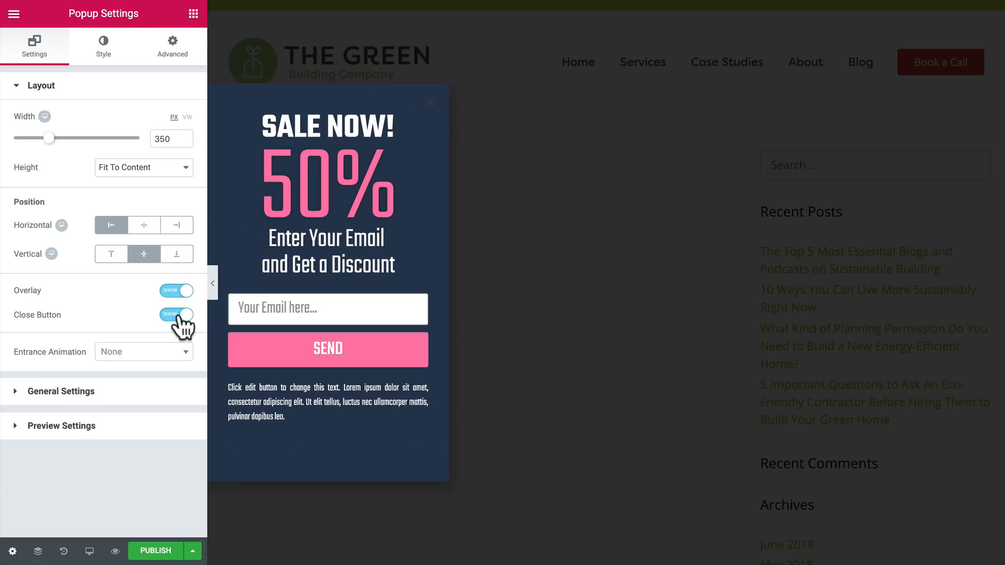
{"action": "left_click", "coordinate": [131, 352]}
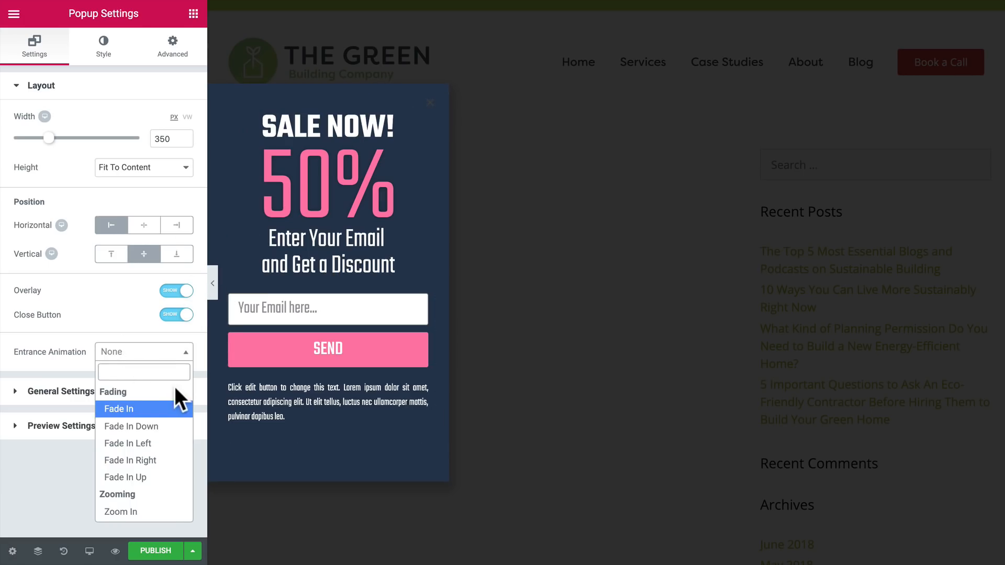
{"action": "scroll", "coordinate": [168, 439], "scroll_direction": "down", "scroll_amount": 2}
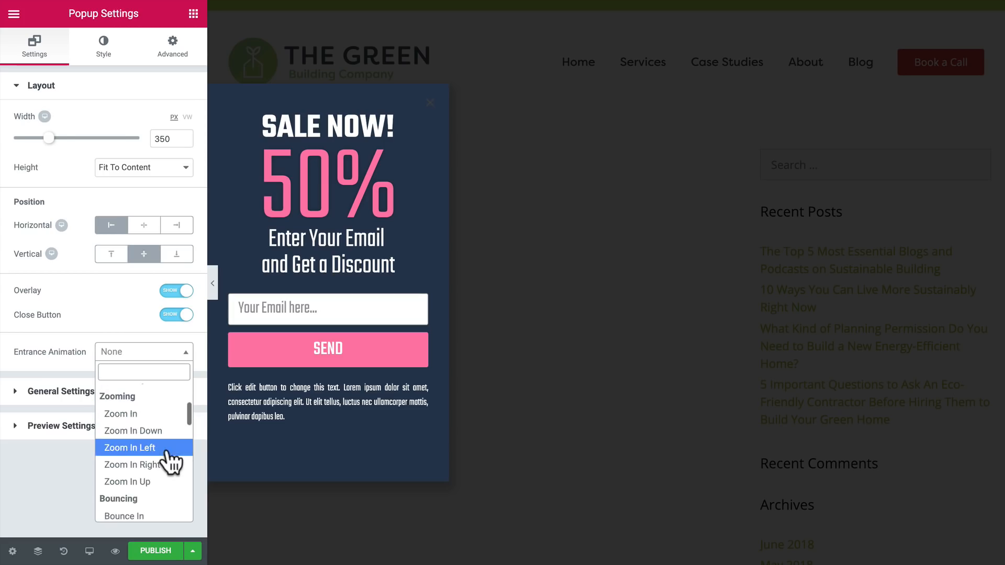
{"action": "scroll", "coordinate": [170, 456], "scroll_direction": "up", "scroll_amount": 1}
{"action": "left_click", "coordinate": [159, 410]}
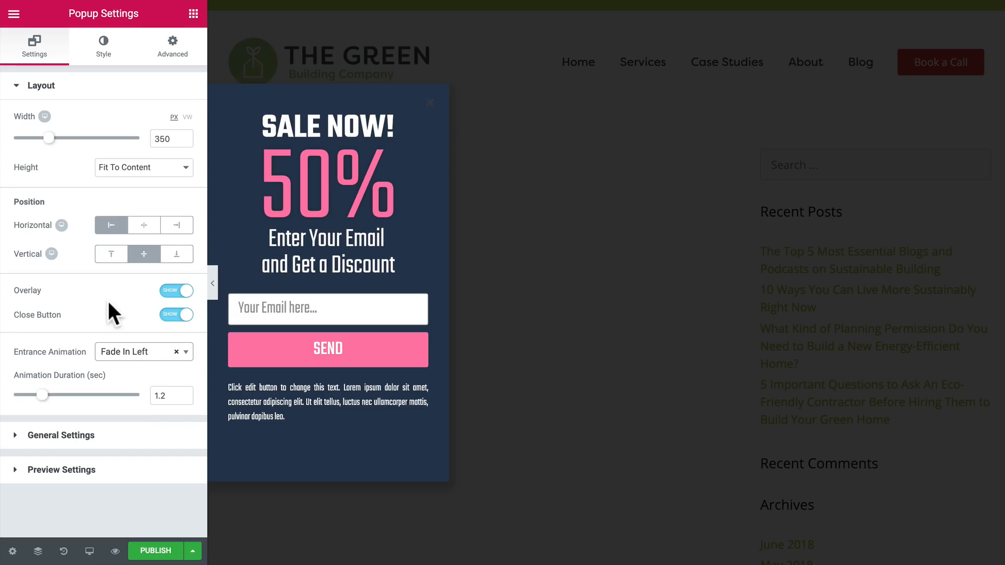
Try horizontal centring for the popup on mobile, and return to the desktop view with left alignment restored.
{"action": "mouse_move", "coordinate": [63, 225]}
{"action": "left_click", "coordinate": [93, 225]}
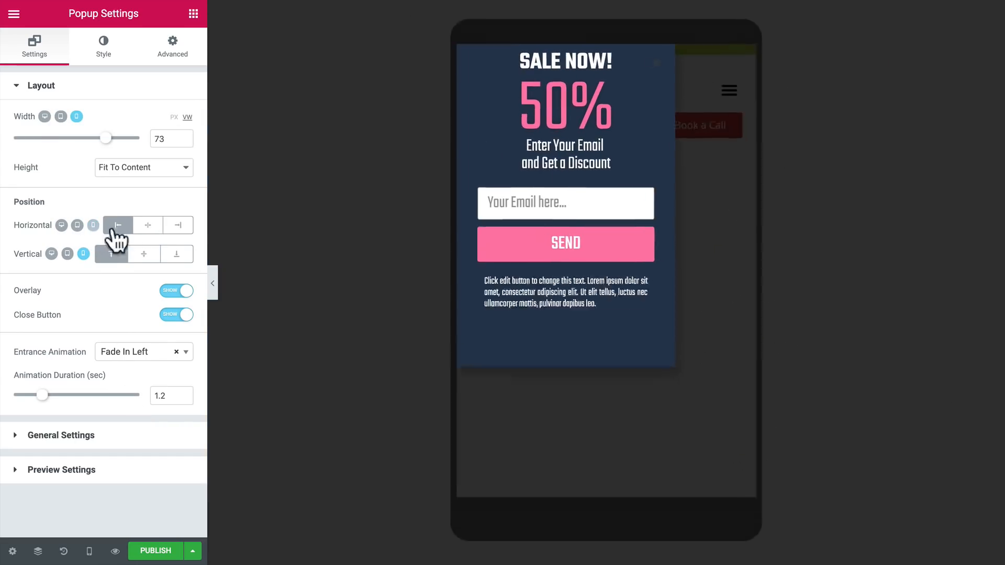
{"action": "left_click", "coordinate": [140, 226]}
{"action": "left_click", "coordinate": [118, 226]}
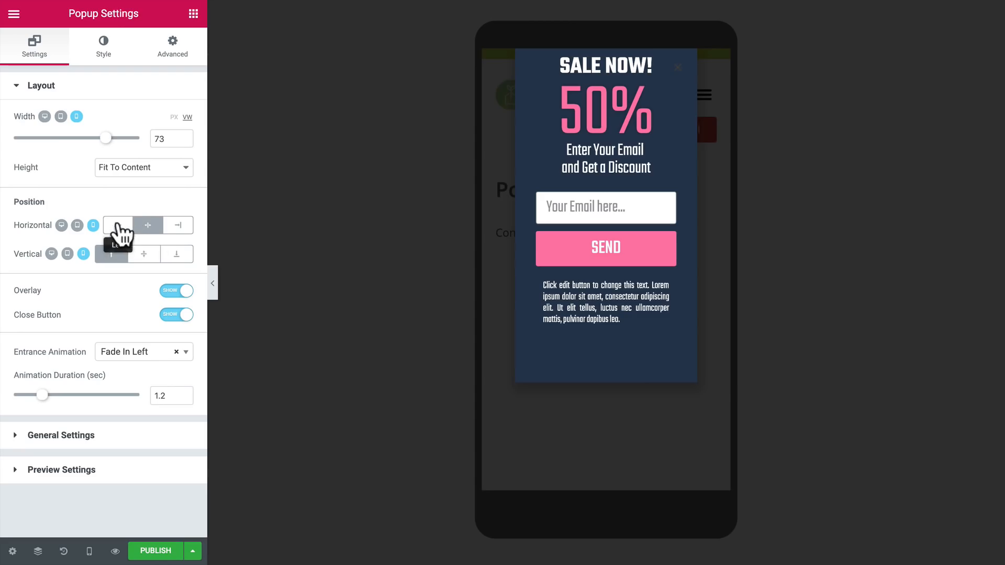
{"action": "left_click", "coordinate": [61, 226]}
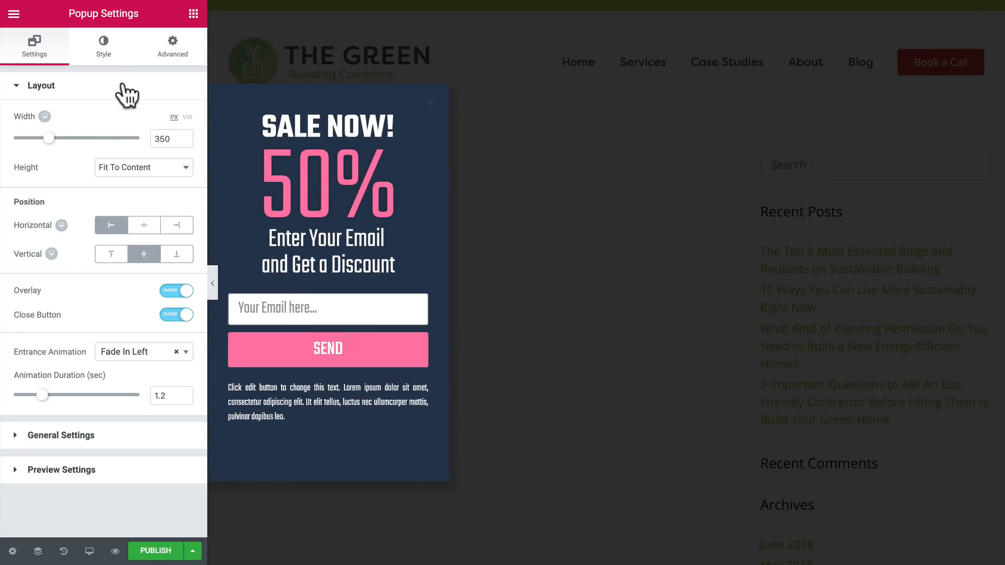
Try out the popup's border radius, return it to 0, and view the overlay's style options.
{"action": "left_click", "coordinate": [104, 47]}
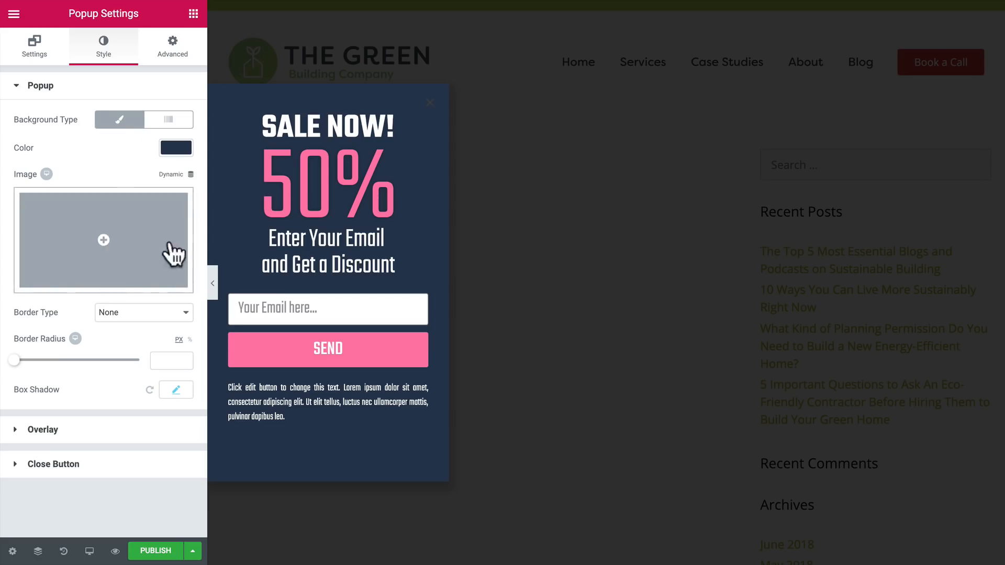
{"action": "mouse_move", "coordinate": [14, 359]}
{"action": "left_mouse_down"}
{"action": "mouse_move", "coordinate": [89, 364]}
{"action": "mouse_move", "coordinate": [10, 372]}
{"action": "left_mouse_up"}
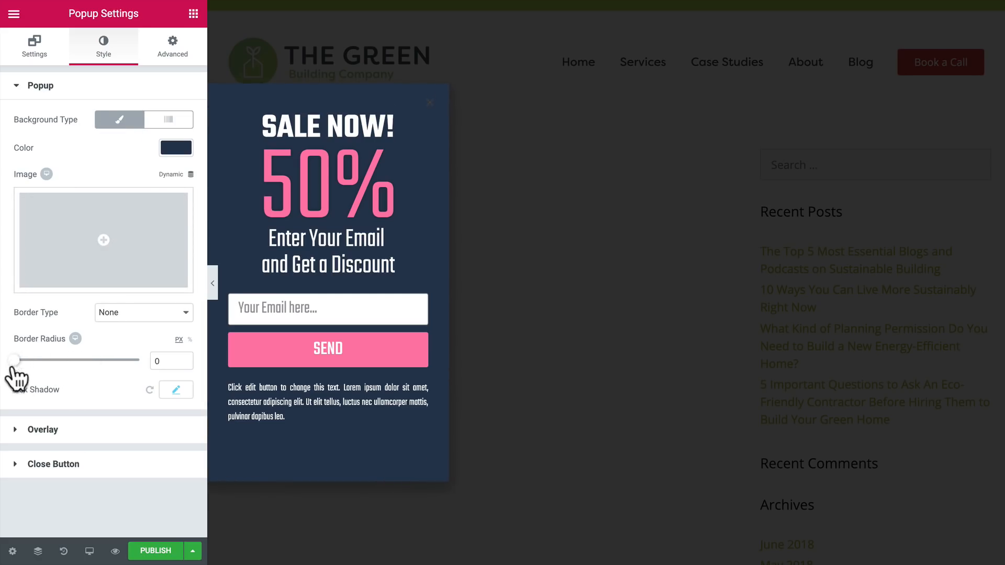
{"action": "left_click", "coordinate": [19, 433]}
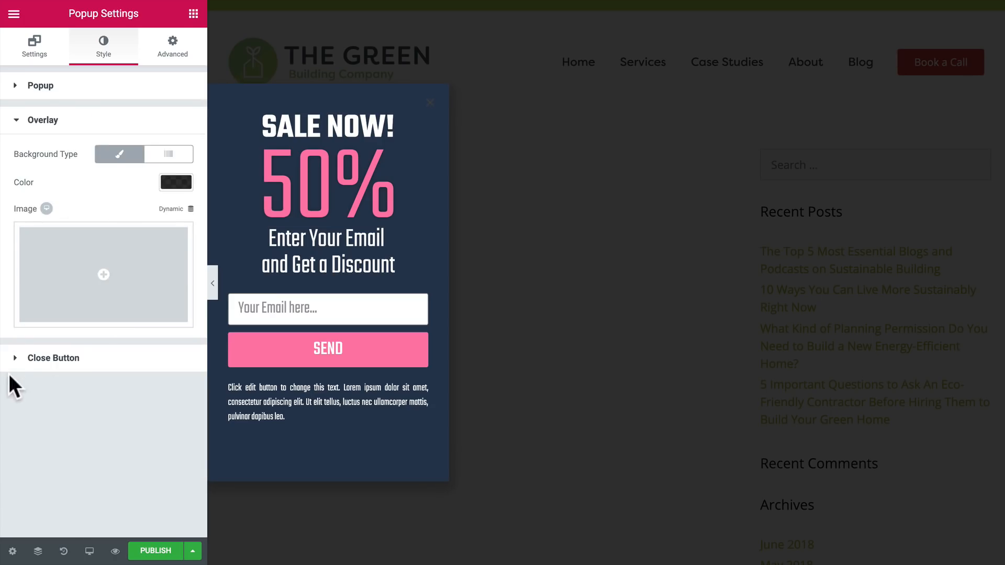
Style the popup's close button with white (#ffffff) as its colour and a size of 20.
{"action": "left_click", "coordinate": [17, 361]}
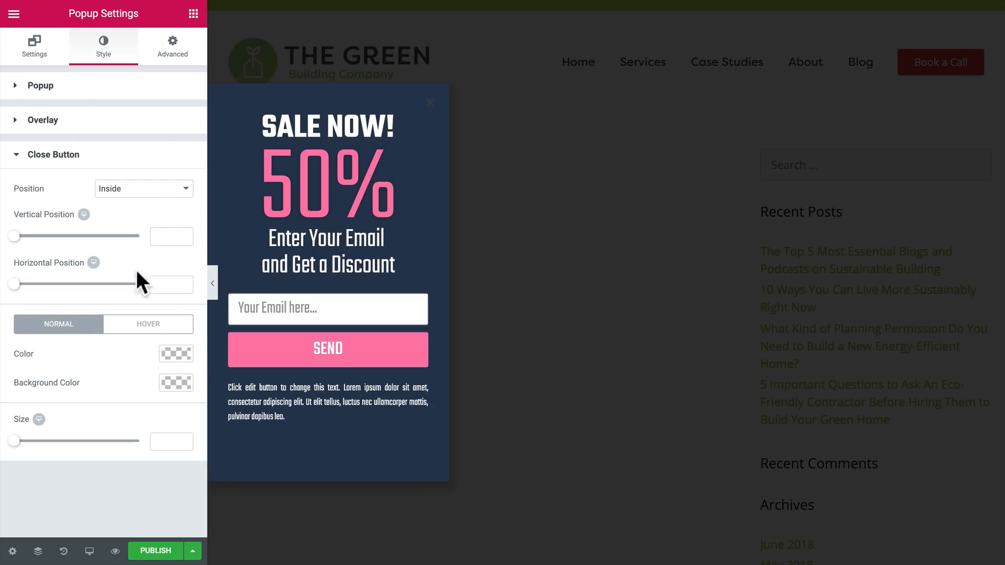
{"action": "left_click", "coordinate": [170, 350]}
{"action": "left_click", "coordinate": [133, 517]}
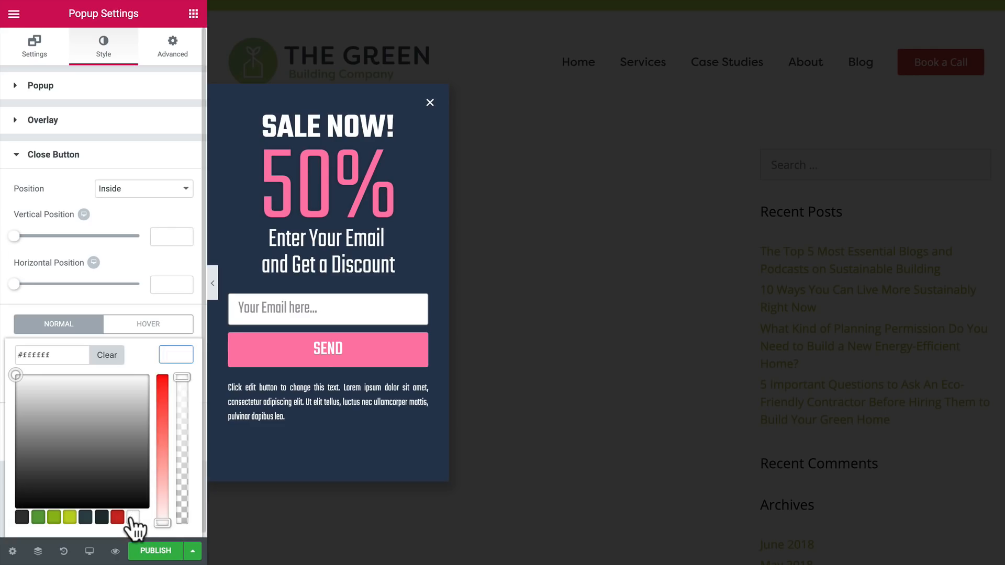
{"action": "left_click", "coordinate": [128, 303]}
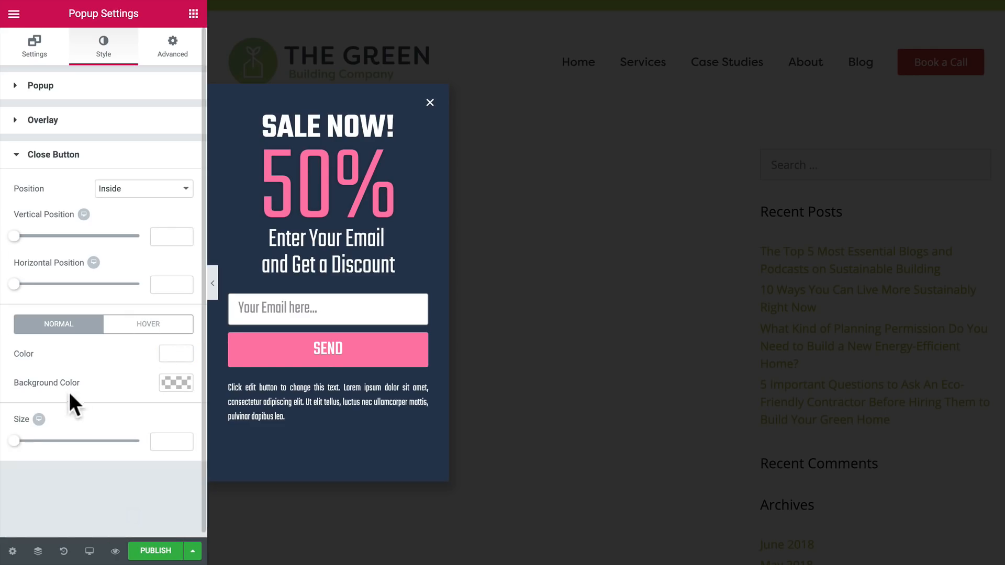
{"action": "left_click_drag", "start_coordinate": [16, 441], "coordinate": [39, 442]}
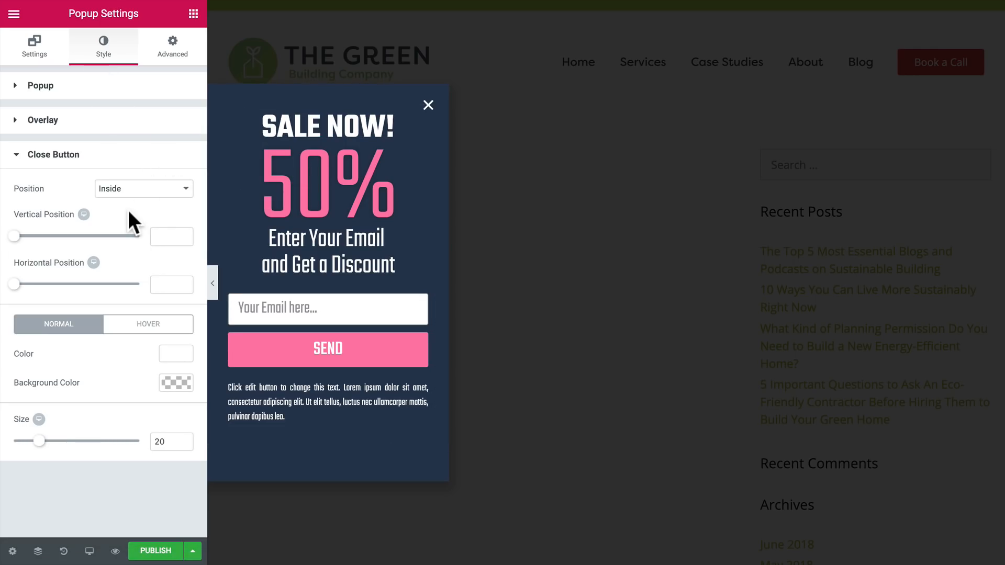
Centre the popup horizontally and change its entrance animation to Slide In Down.
{"action": "left_click", "coordinate": [43, 55]}
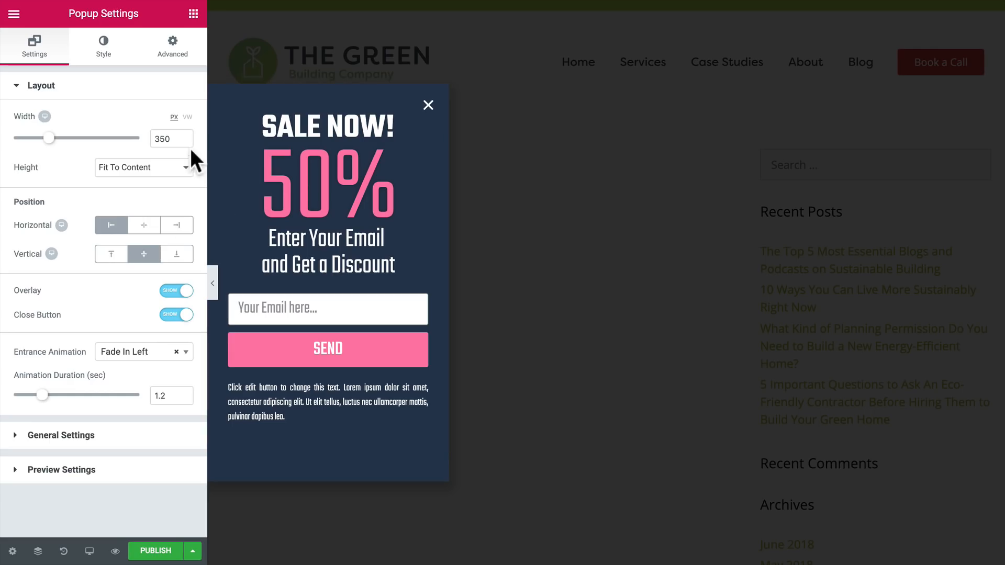
{"action": "left_click", "coordinate": [145, 226]}
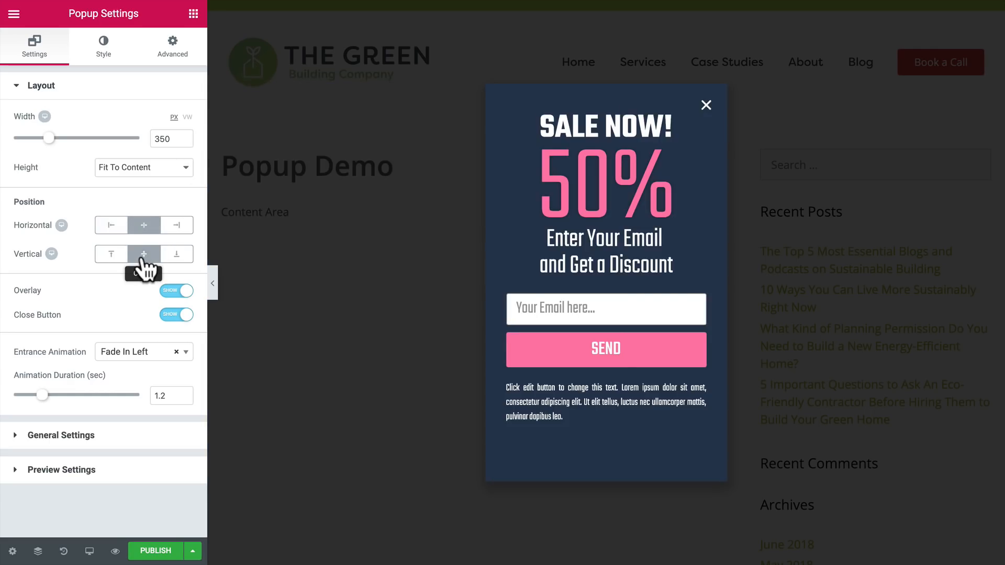
{"action": "left_click", "coordinate": [148, 353]}
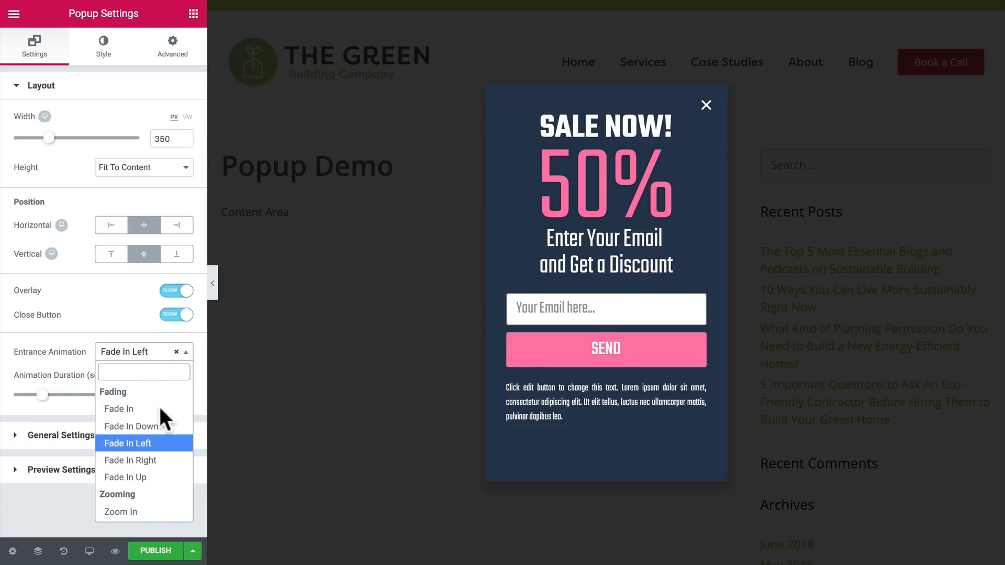
{"action": "scroll", "coordinate": [161, 461], "scroll_direction": "down", "scroll_amount": 5}
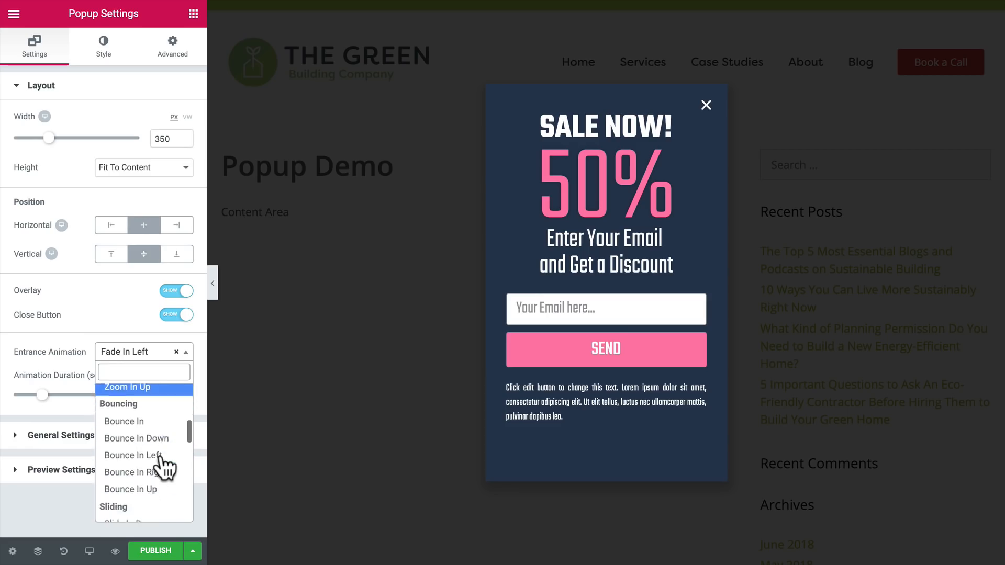
{"action": "scroll", "coordinate": [162, 463], "scroll_direction": "down", "scroll_amount": 3}
{"action": "left_click", "coordinate": [140, 416]}
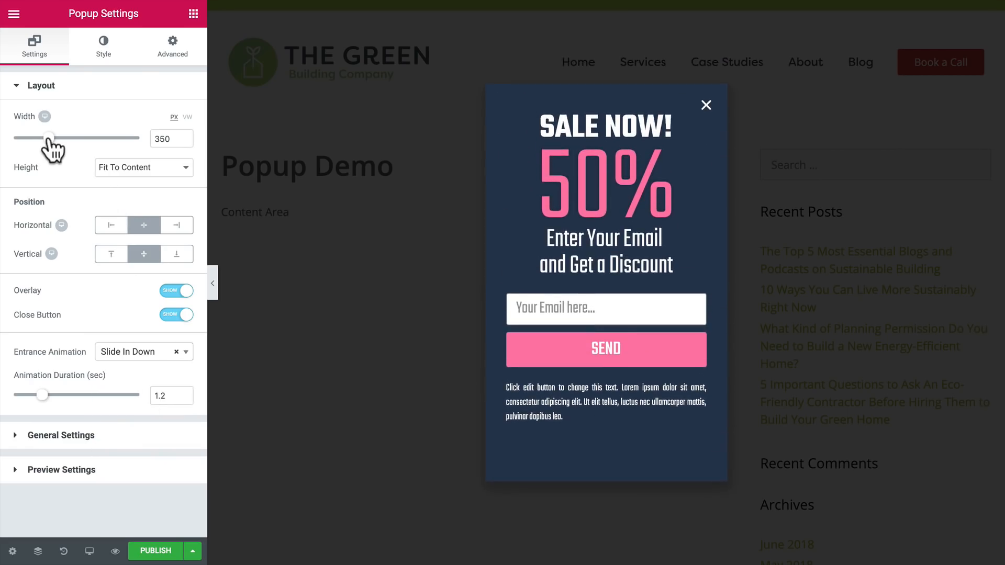
Set the popup's width to 382 px and align it right horizontally and bottom vertically.
{"action": "mouse_move", "coordinate": [48, 139]}
{"action": "left_mouse_down"}
{"action": "mouse_move", "coordinate": [83, 145]}
{"action": "mouse_move", "coordinate": [53, 141]}
{"action": "left_mouse_up"}
{"action": "left_click", "coordinate": [176, 230]}
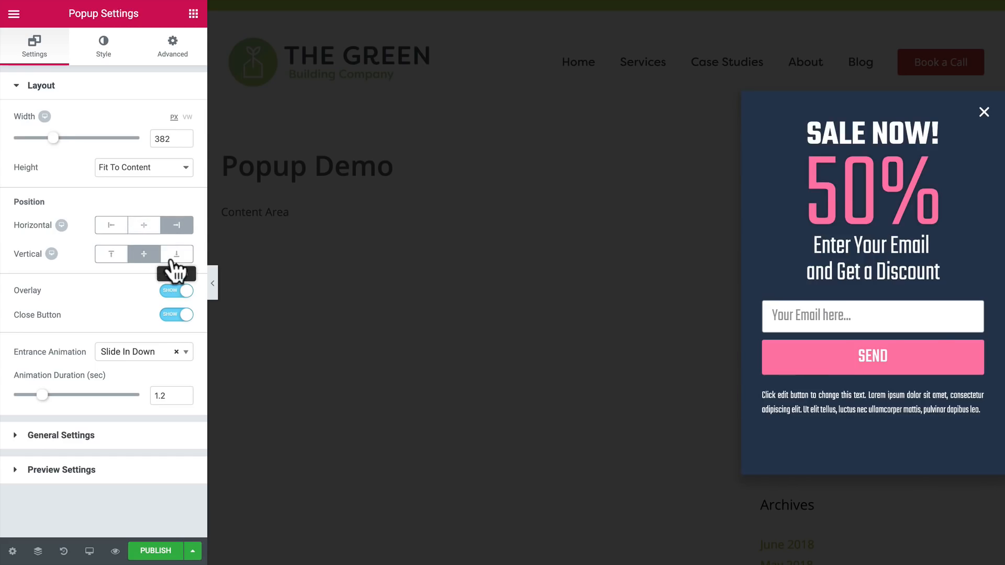
{"action": "left_click", "coordinate": [174, 257]}
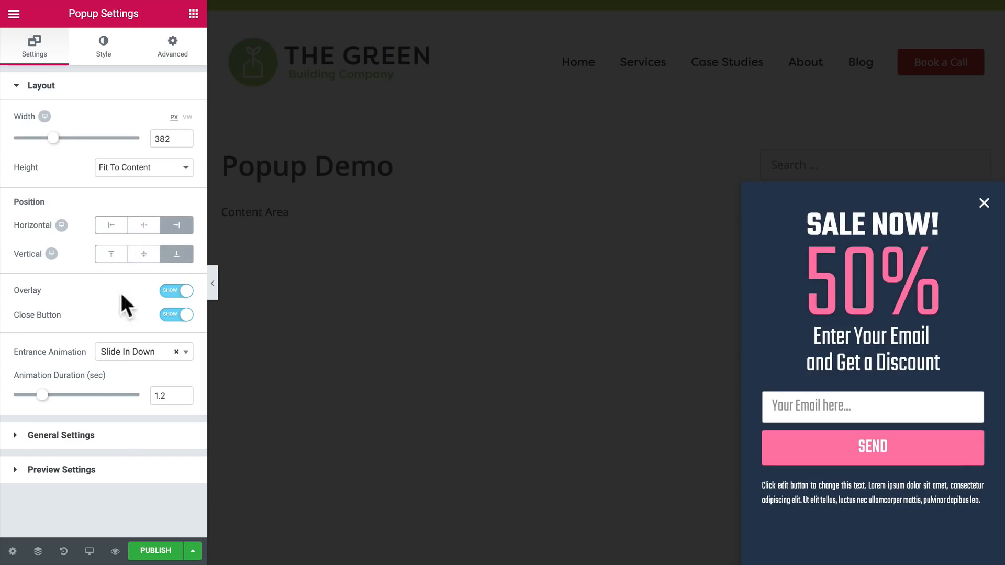
Change the popup's entrance animation to Slide In Up.
{"action": "left_click", "coordinate": [134, 352]}
{"action": "scroll", "coordinate": [158, 477], "scroll_direction": "down", "scroll_amount": 2}
{"action": "scroll", "coordinate": [158, 480], "scroll_direction": "up", "scroll_amount": 1}
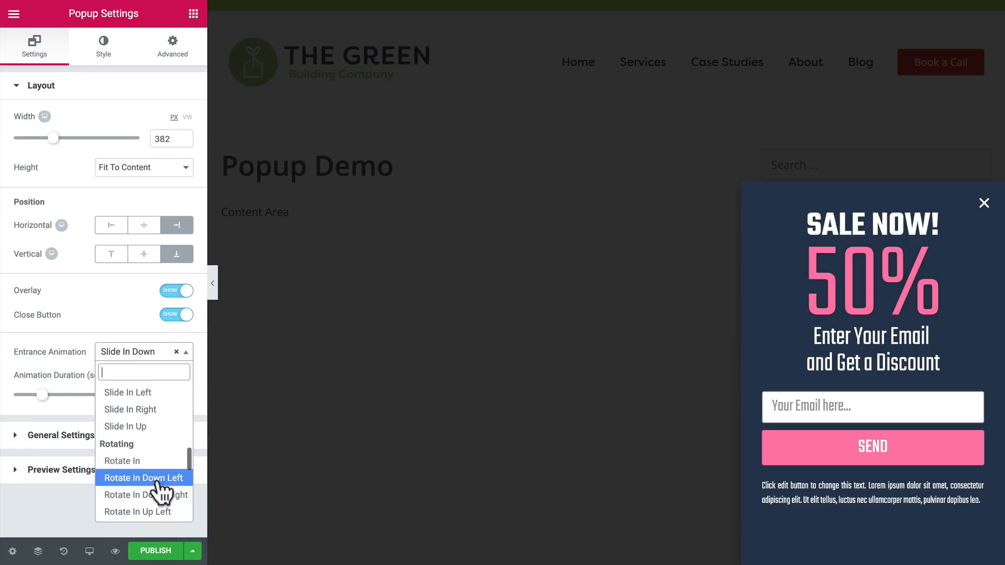
{"action": "left_click", "coordinate": [148, 425]}
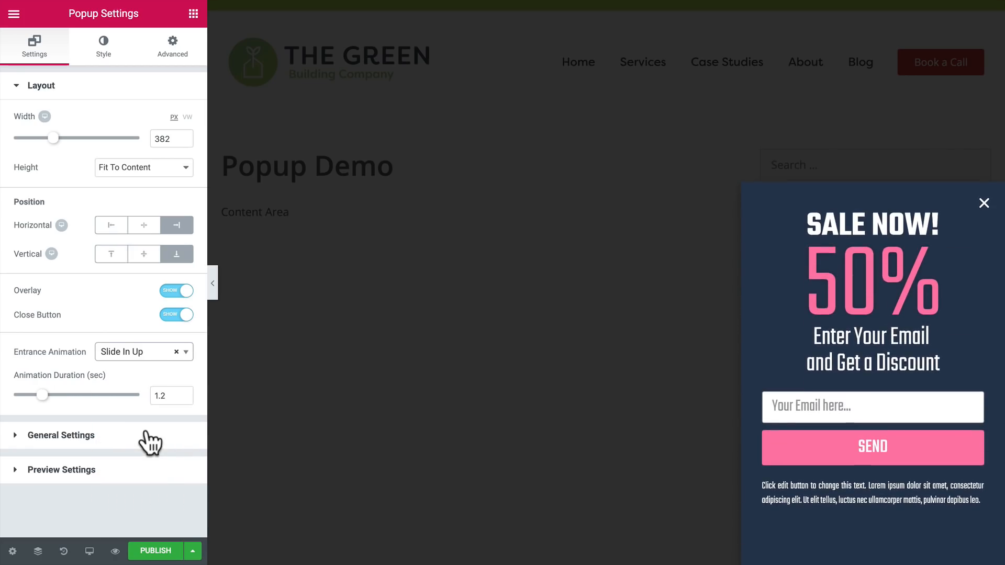
Centre the popup horizontally and vertically and set its height to Fit To Screen.
{"action": "left_click", "coordinate": [141, 227]}
{"action": "left_click", "coordinate": [142, 256]}
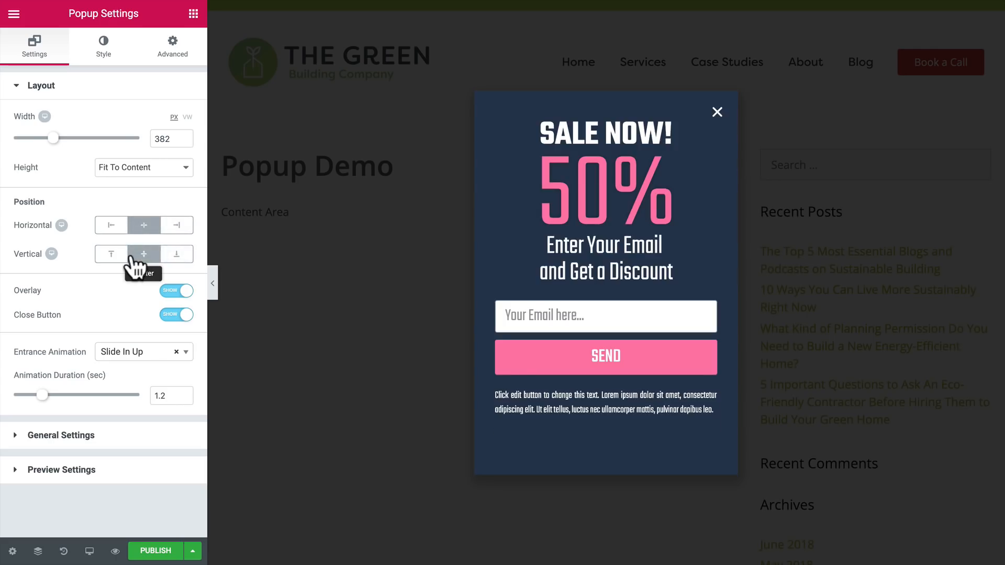
{"action": "left_click", "coordinate": [128, 169]}
{"action": "left_click", "coordinate": [130, 178]}
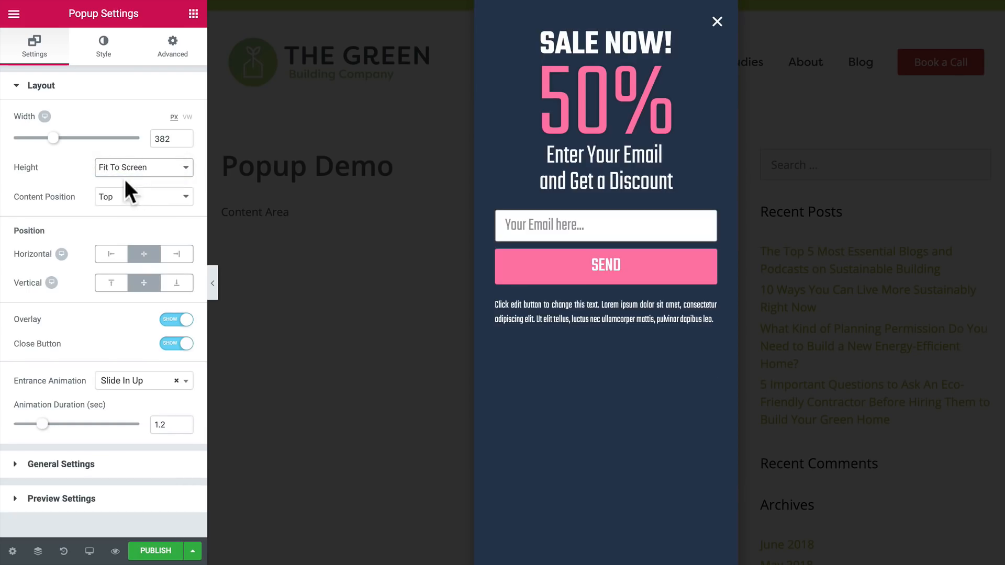
Set the popup's content position to Center and its width to 100 VW.
{"action": "left_click", "coordinate": [120, 202]}
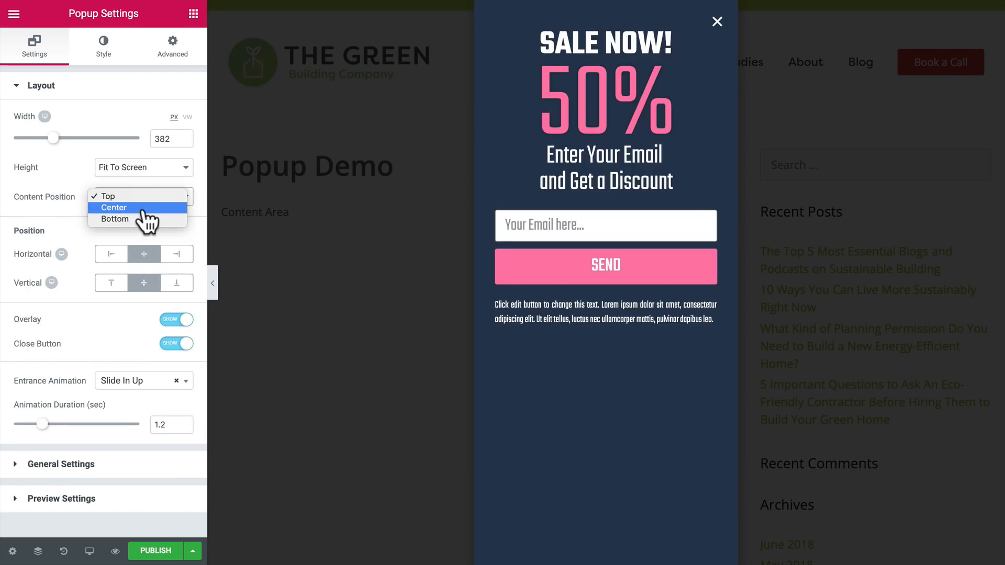
{"action": "left_click", "coordinate": [120, 207]}
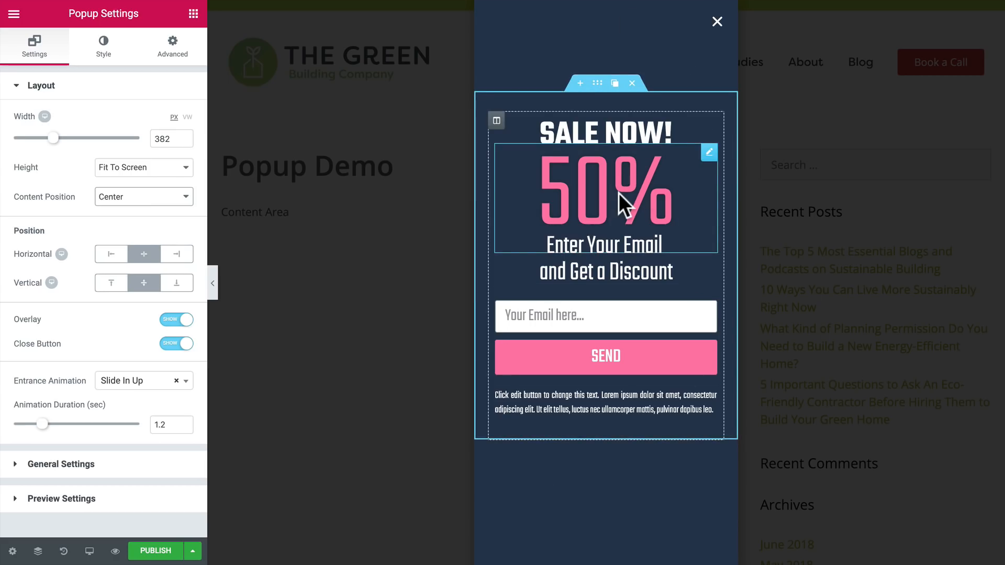
{"action": "left_click", "coordinate": [187, 118]}
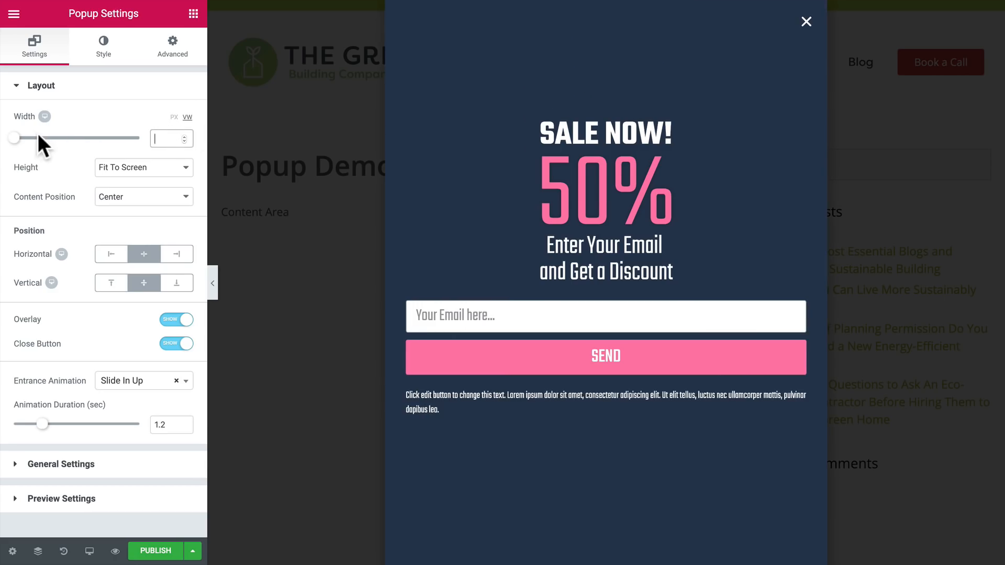
{"action": "left_click_drag", "start_coordinate": [14, 137], "coordinate": [141, 146]}
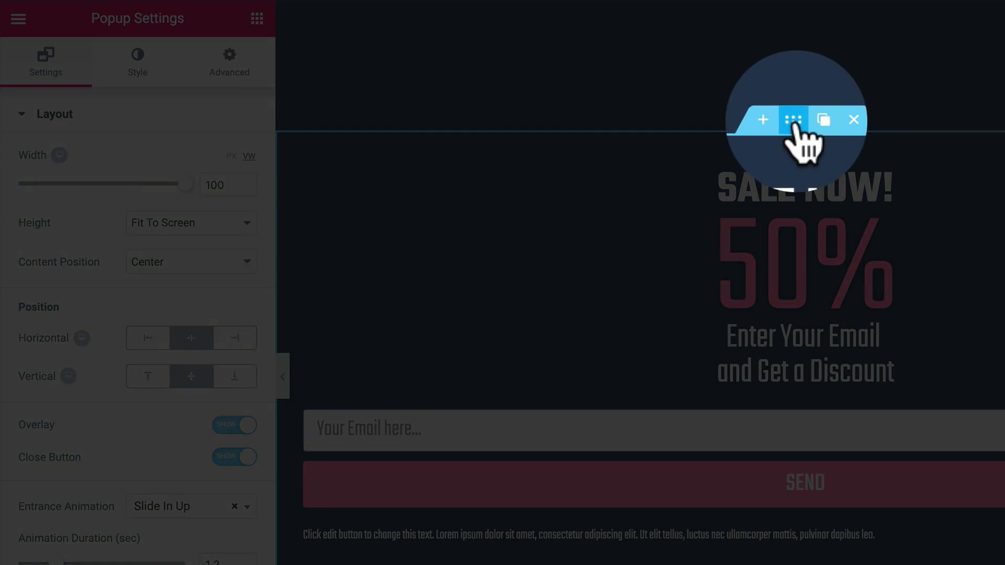
Set the boxed content width of the popup's section to 400 and return to the popup settings.
{"action": "left_click", "coordinate": [794, 120]}
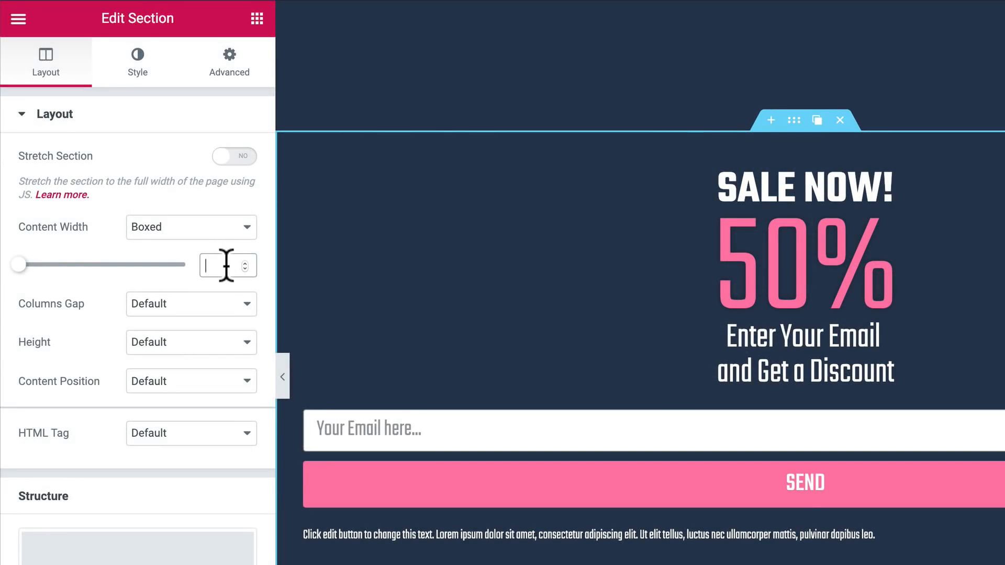
{"action": "type", "text": "400"}
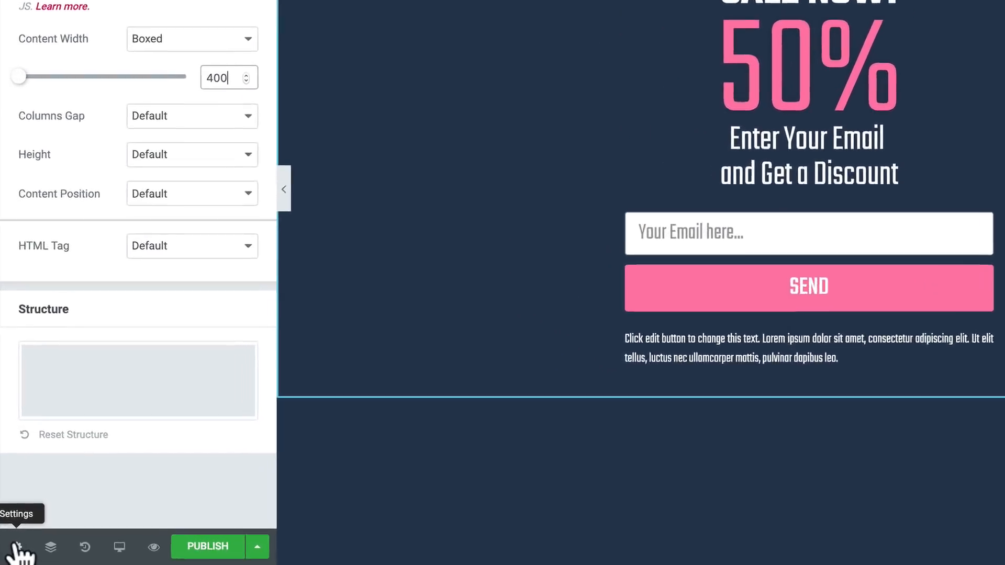
{"action": "left_click", "coordinate": [17, 546]}
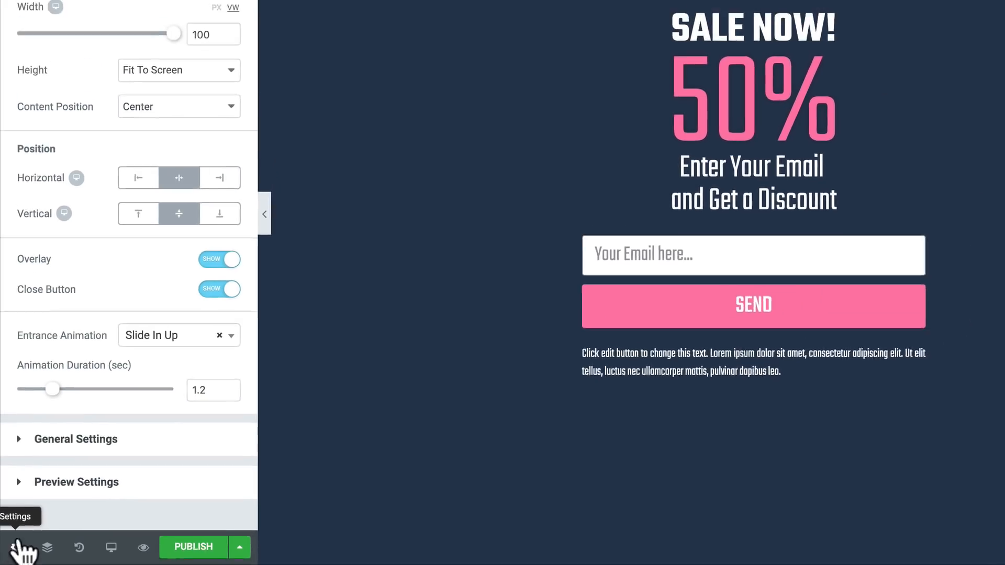
Choose a different entrance animation for the full-screen popup from the options listed before Slide In Up.
{"action": "left_click", "coordinate": [140, 386]}
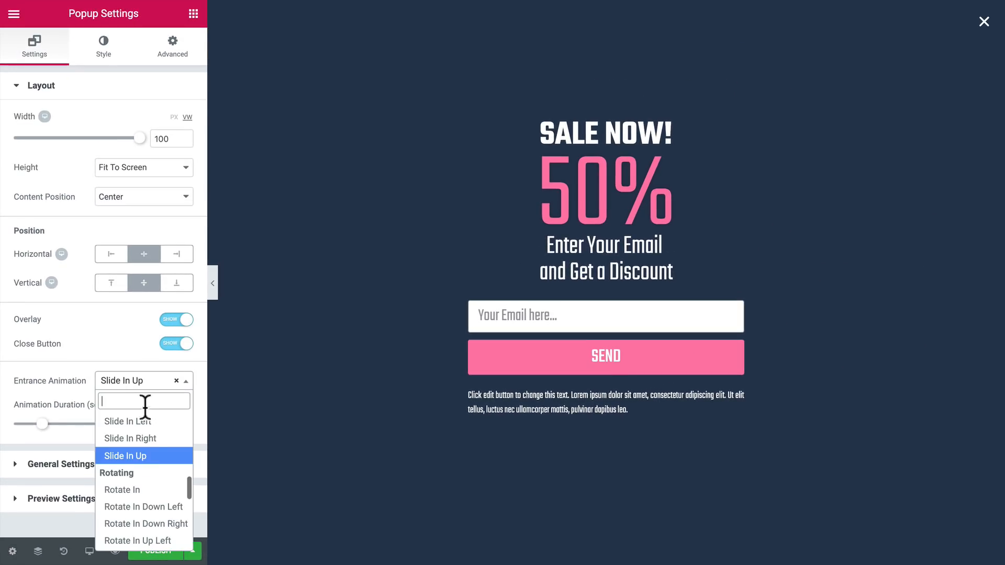
{"action": "scroll", "coordinate": [157, 460], "scroll_direction": "up", "scroll_amount": 2}
{"action": "left_click", "coordinate": [152, 448]}
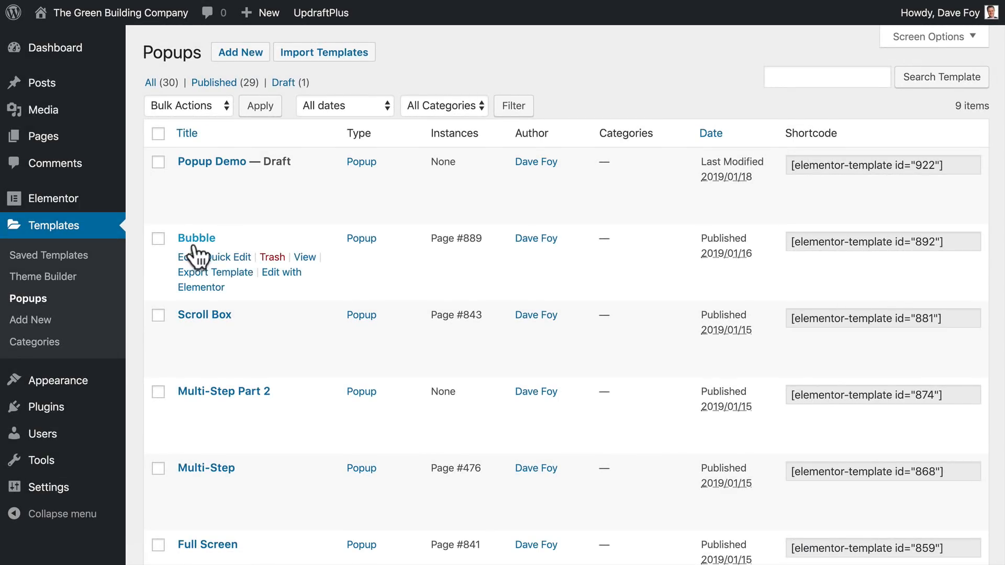
Open the Bubble popup for editing with Elementor and set its left margin to 20 px.
{"action": "left_click", "coordinate": [207, 288]}
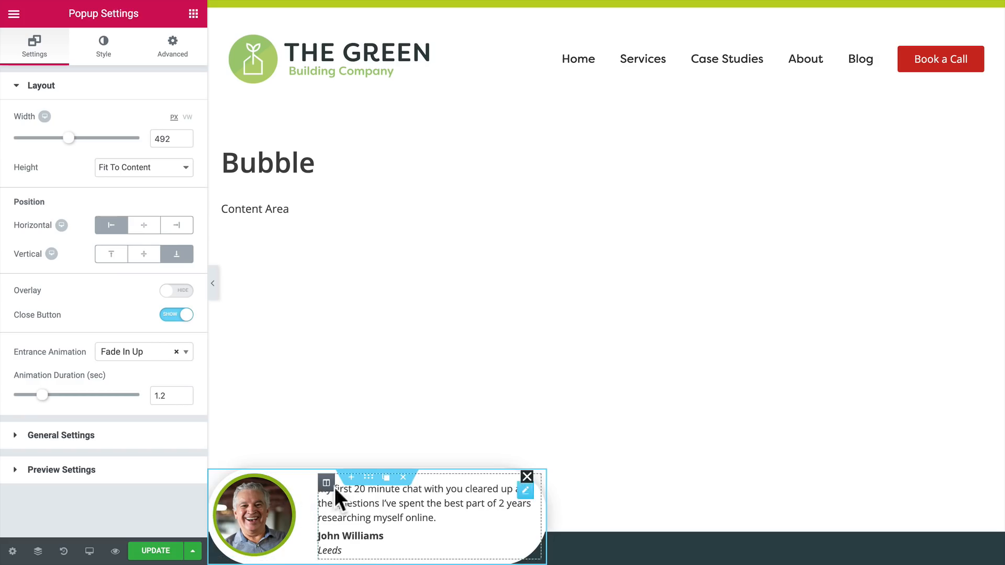
{"action": "left_click", "coordinate": [164, 54]}
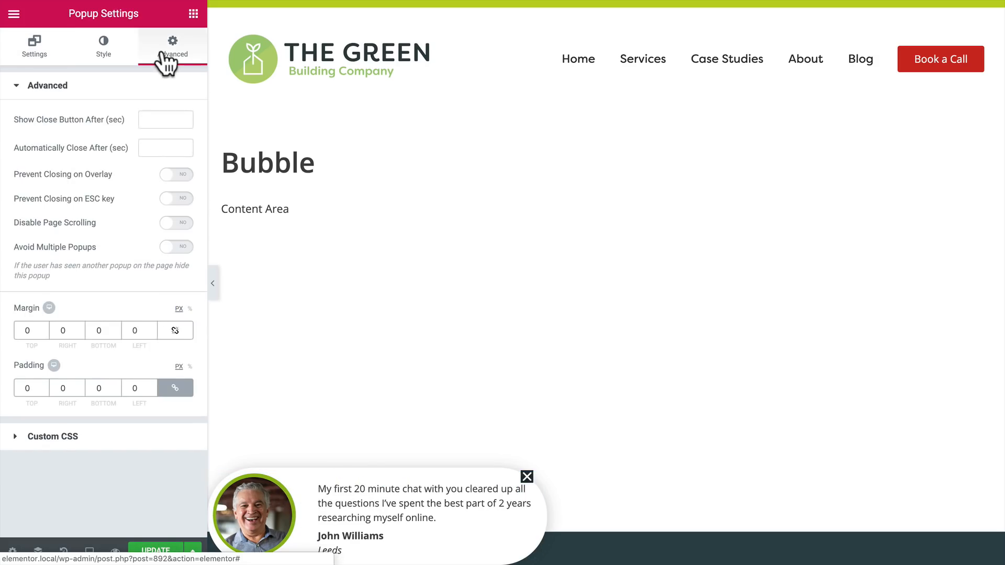
{"action": "left_click", "coordinate": [127, 331]}
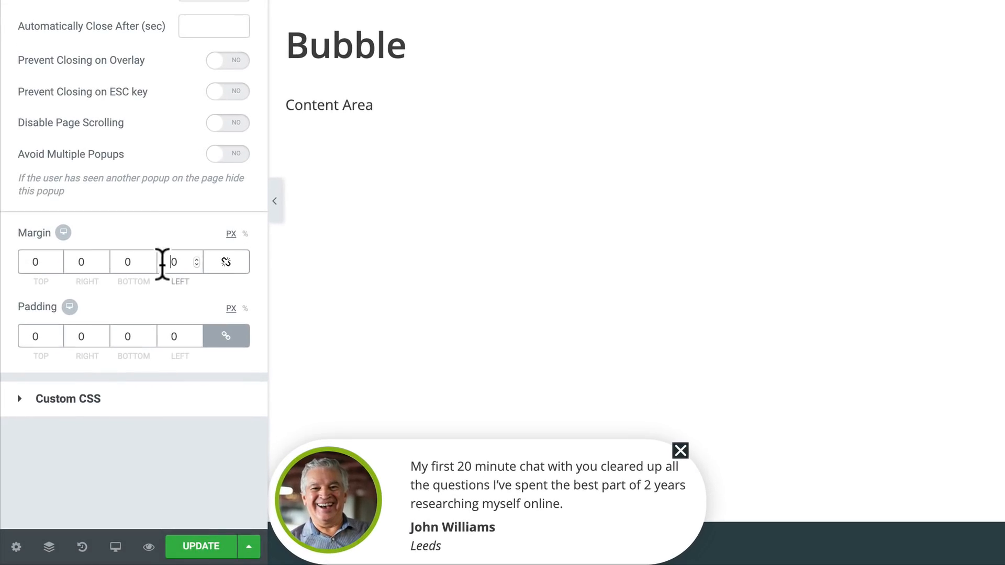
{"action": "type", "text": "2"}
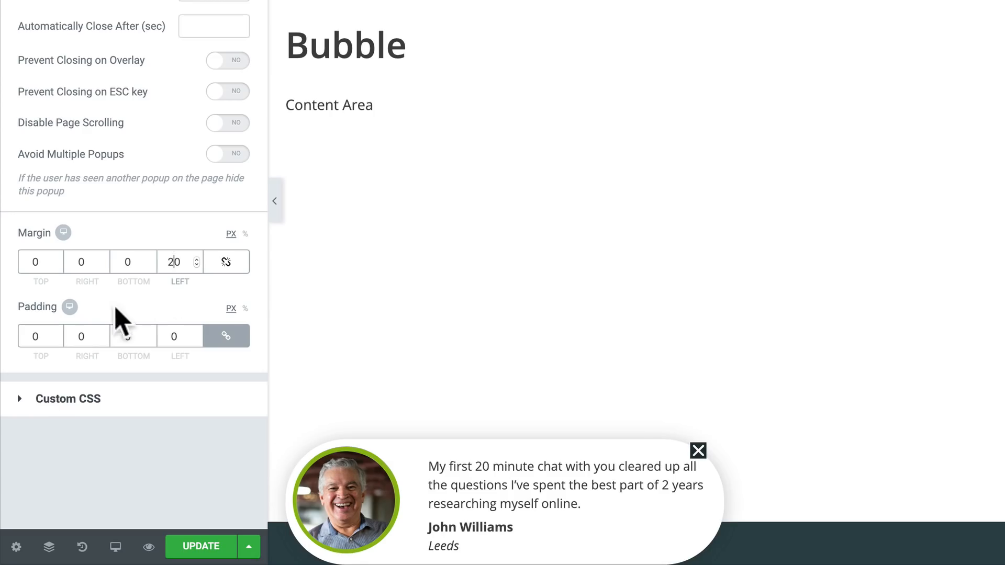
Set the Bubble popup's top margin to -20 px.
{"action": "left_click", "coordinate": [40, 262]}
{"action": "key", "text": "BackSpace"}
{"action": "type", "text": "-15"}
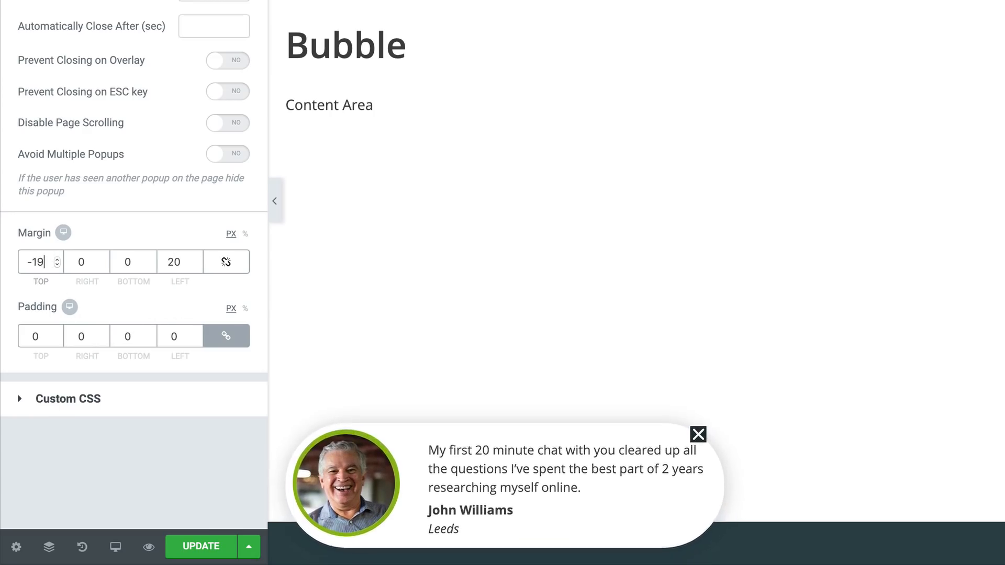
{"action": "key", "text": "BackSpace"}
{"action": "key", "text": "BackSpace"}
{"action": "type", "text": "20"}
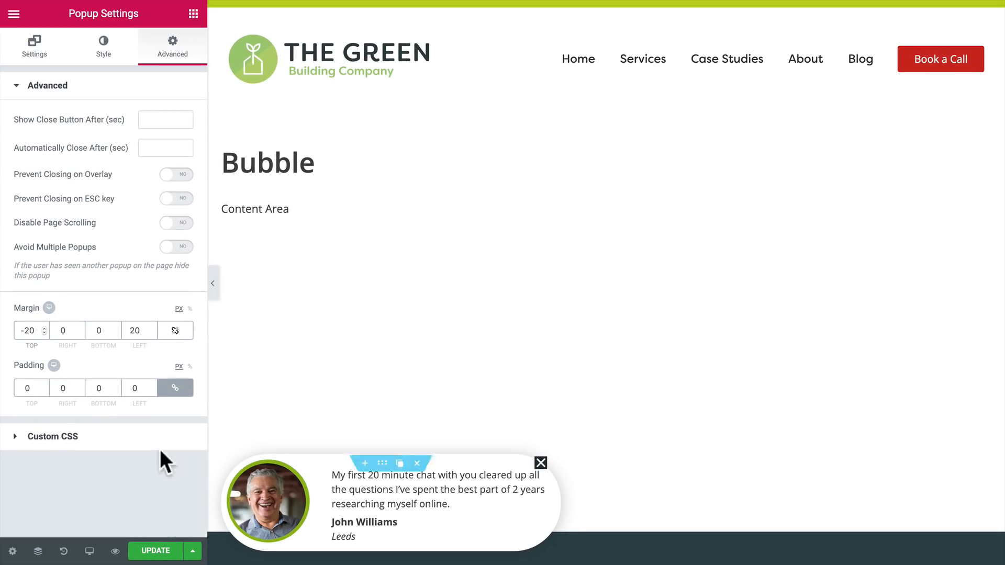
View the Bubble popup's style settings and examine its close button options.
{"action": "left_click", "coordinate": [97, 62]}
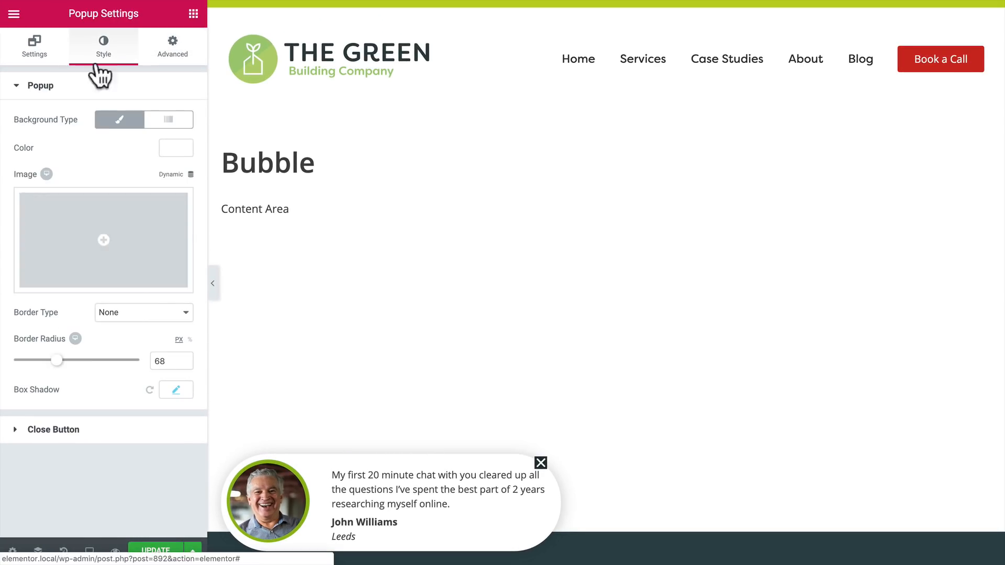
{"action": "left_click", "coordinate": [13, 430]}
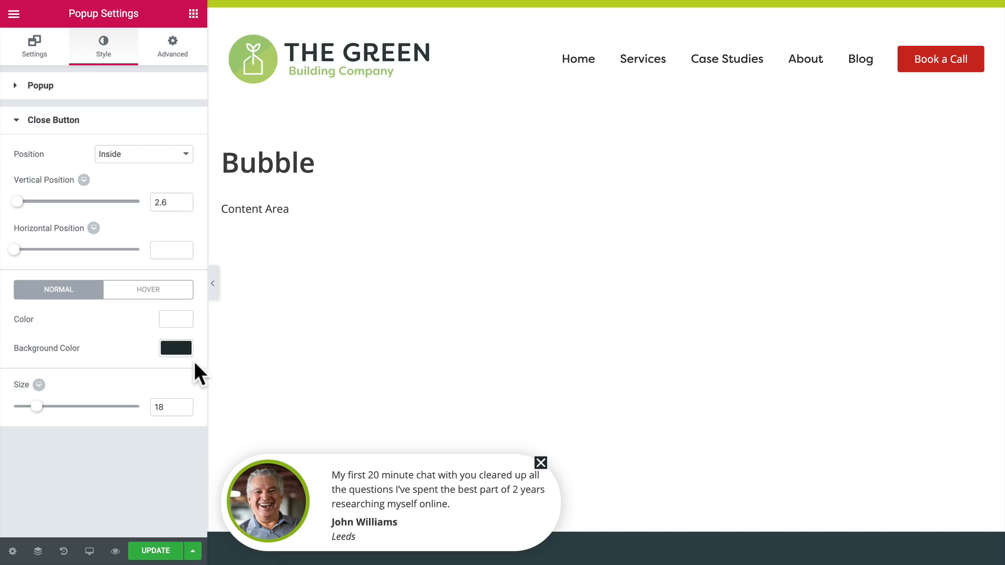